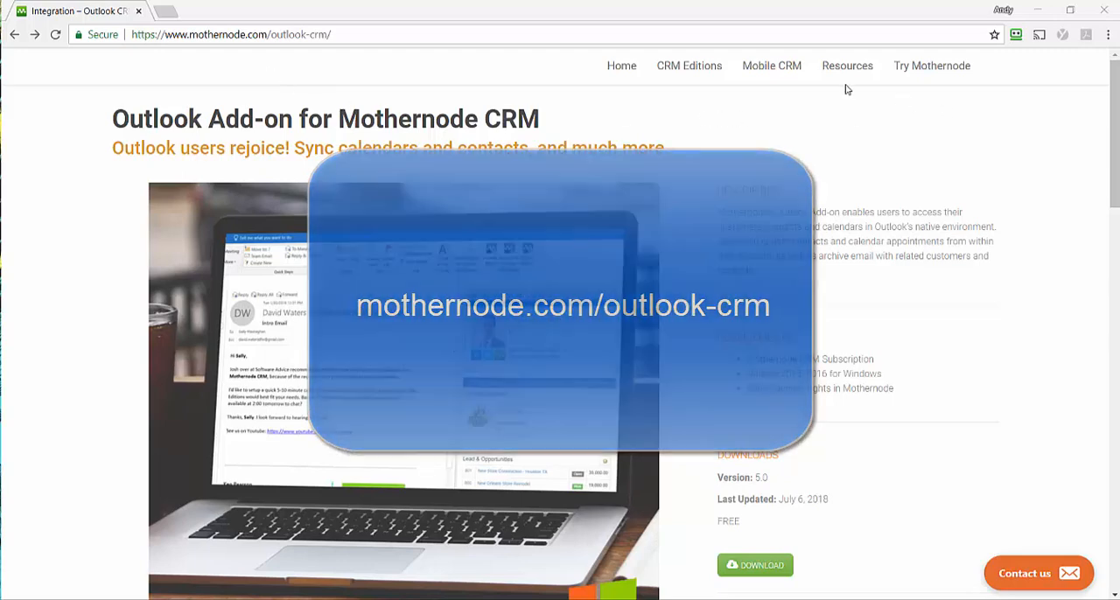
# Step: Find the Outlook integration among the Mothernode integrations and download the add-on archive MothernodeOutlook_5-718.zip
pyautogui.moveTo(850, 68)
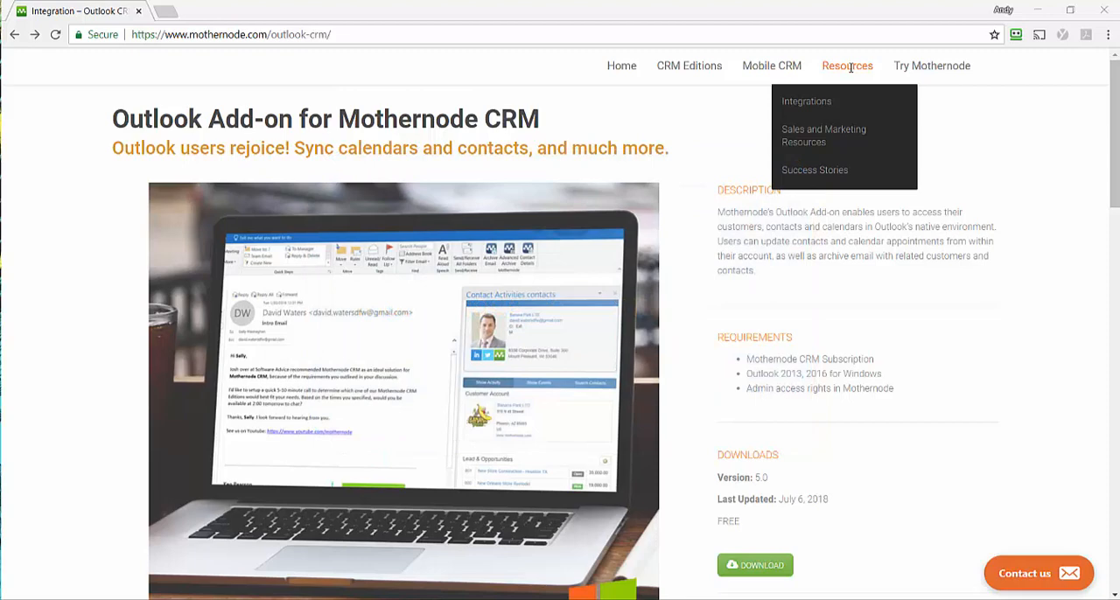
pyautogui.click(811, 110)
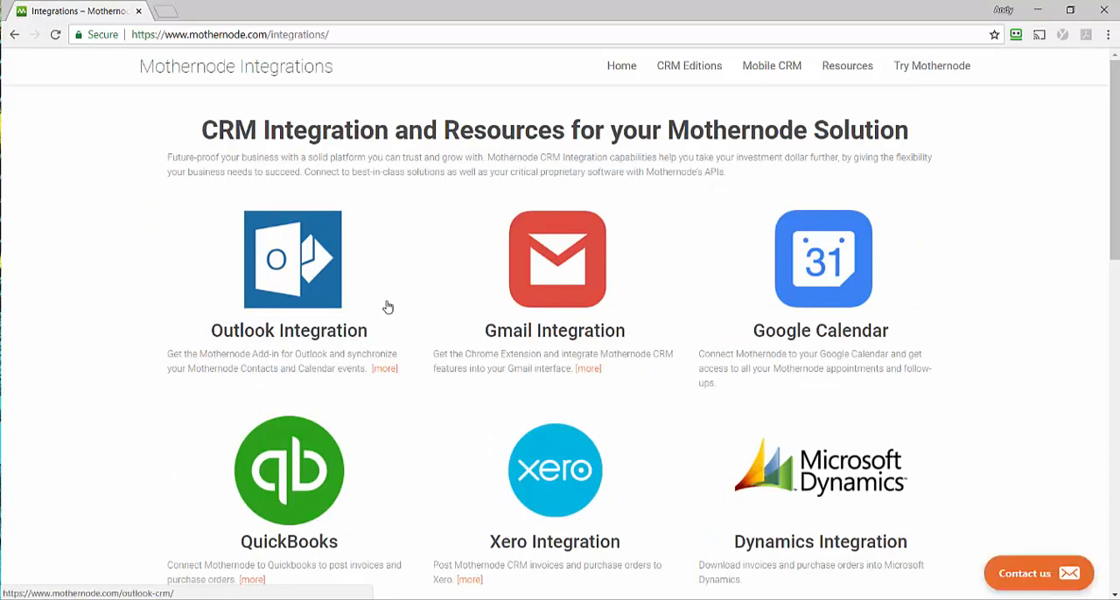
pyautogui.click(384, 376)
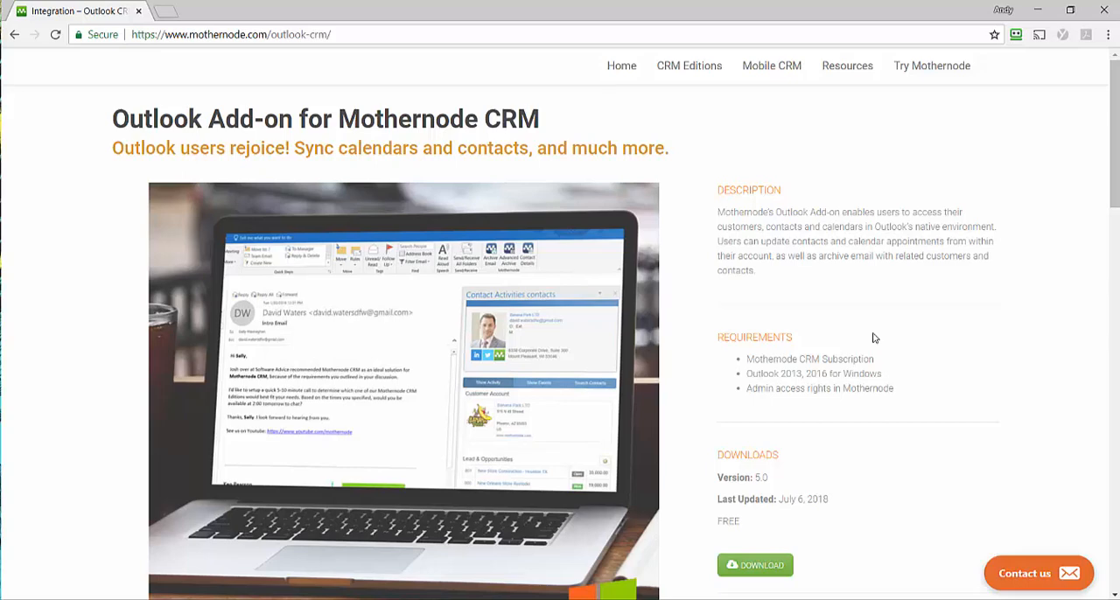
pyautogui.click(762, 566)
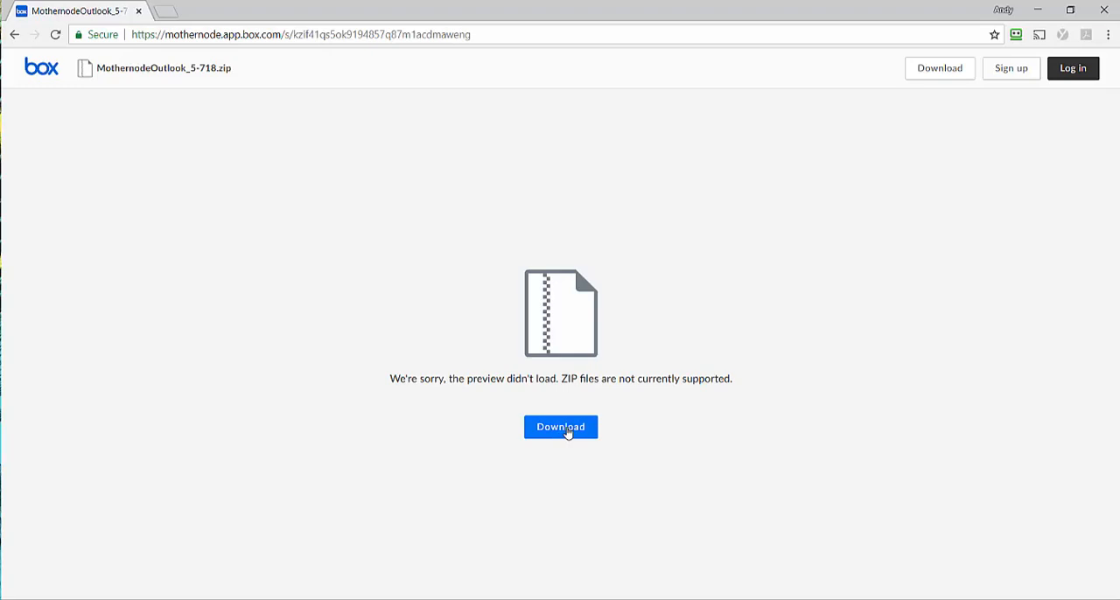
pyautogui.click(567, 433)
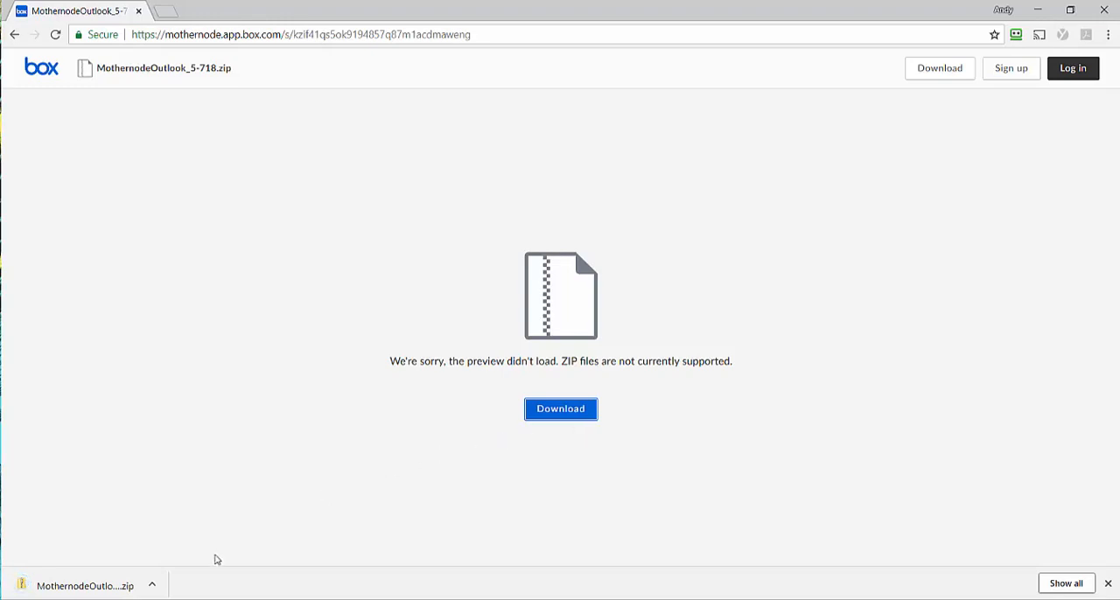
# Step: Open the downloaded zip archive and run its setup application, allowing it past the Windows SmartScreen block
pyautogui.click(150, 589)
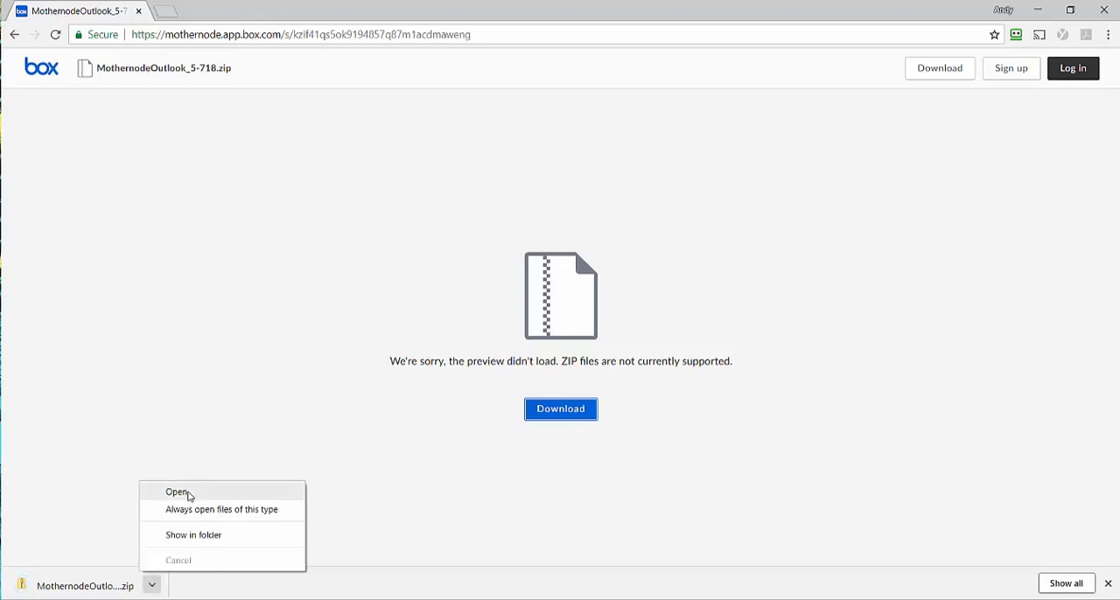
pyautogui.click(188, 495)
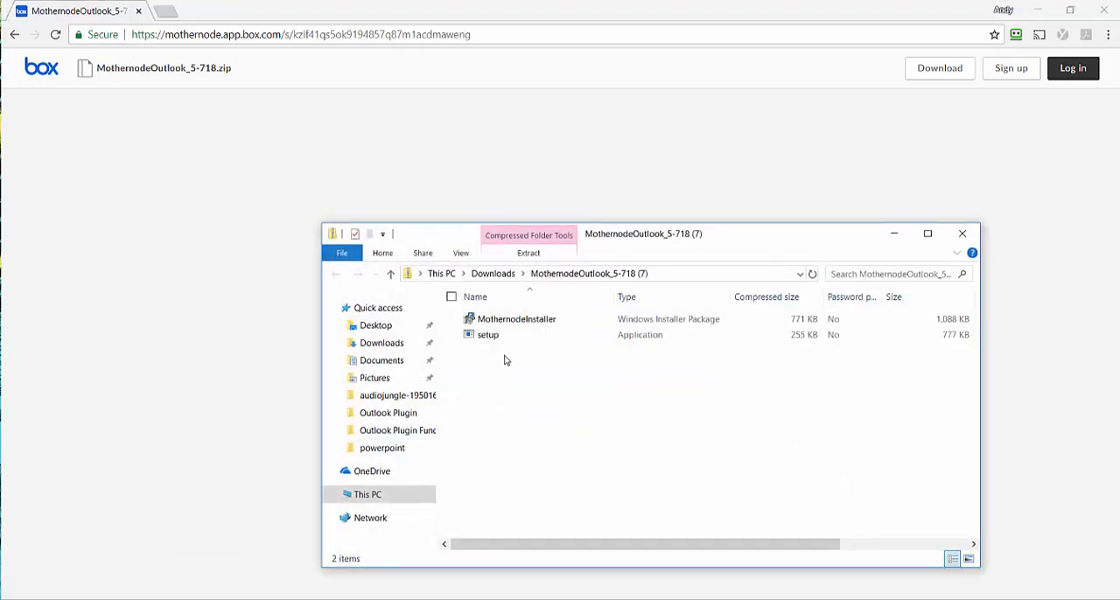
pyautogui.click(490, 338)
pyautogui.doubleClick(491, 337)
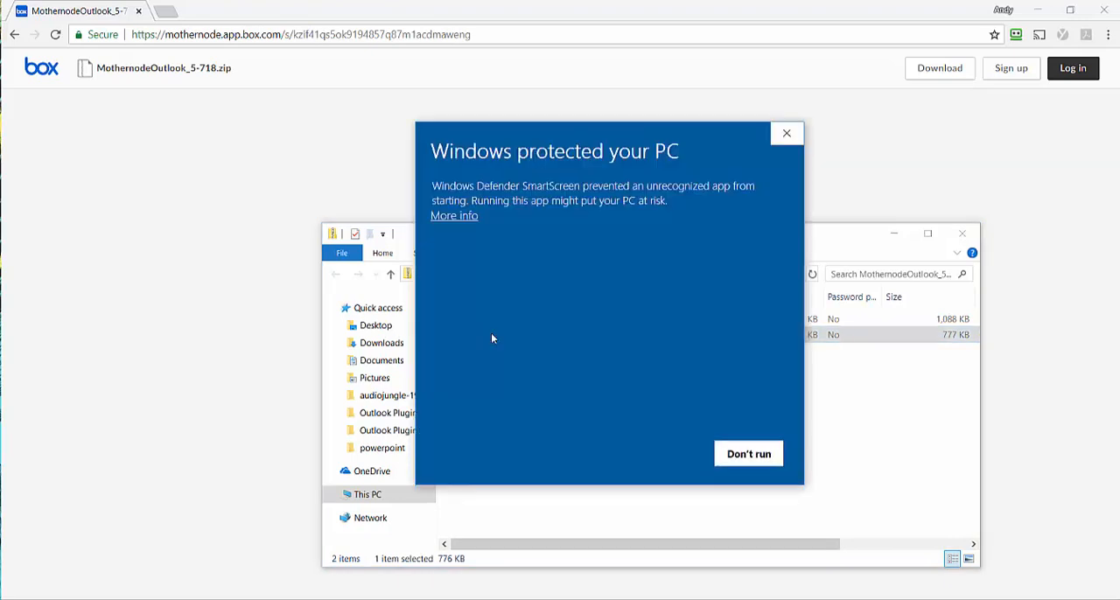
pyautogui.click(452, 221)
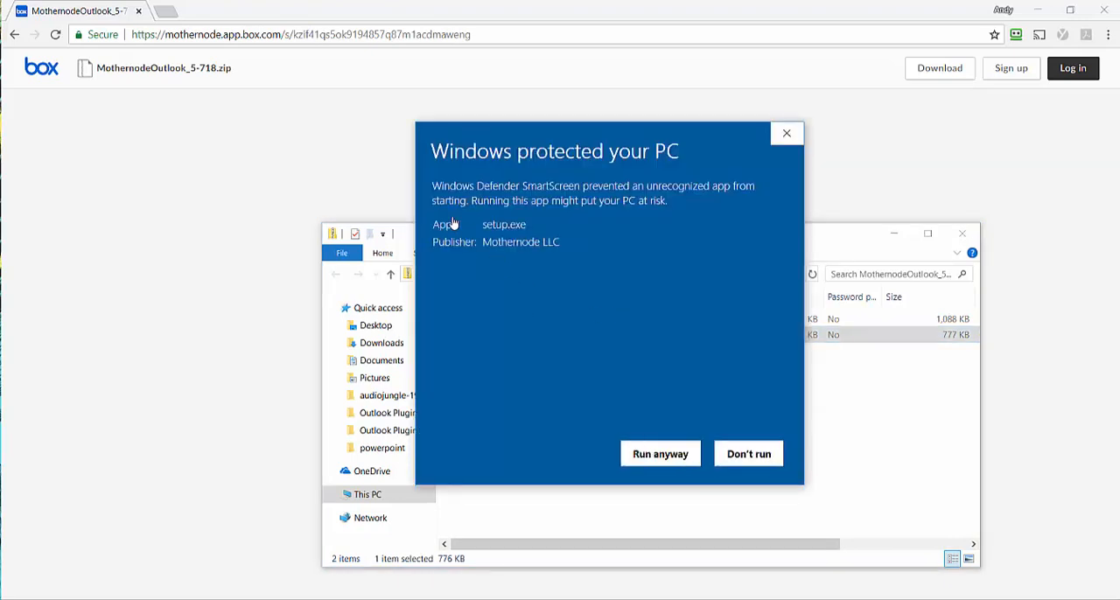
pyautogui.click(665, 457)
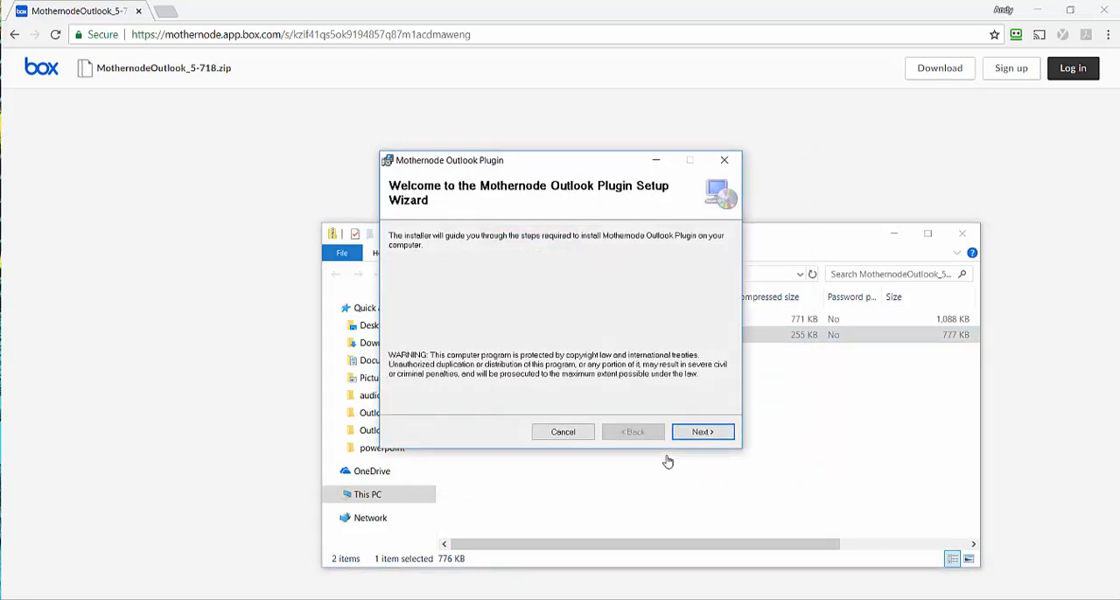
# Step: Install the Mothernode Outlook Plugin for everyone in the suggested folder and close the setup wizard
pyautogui.click(714, 434)
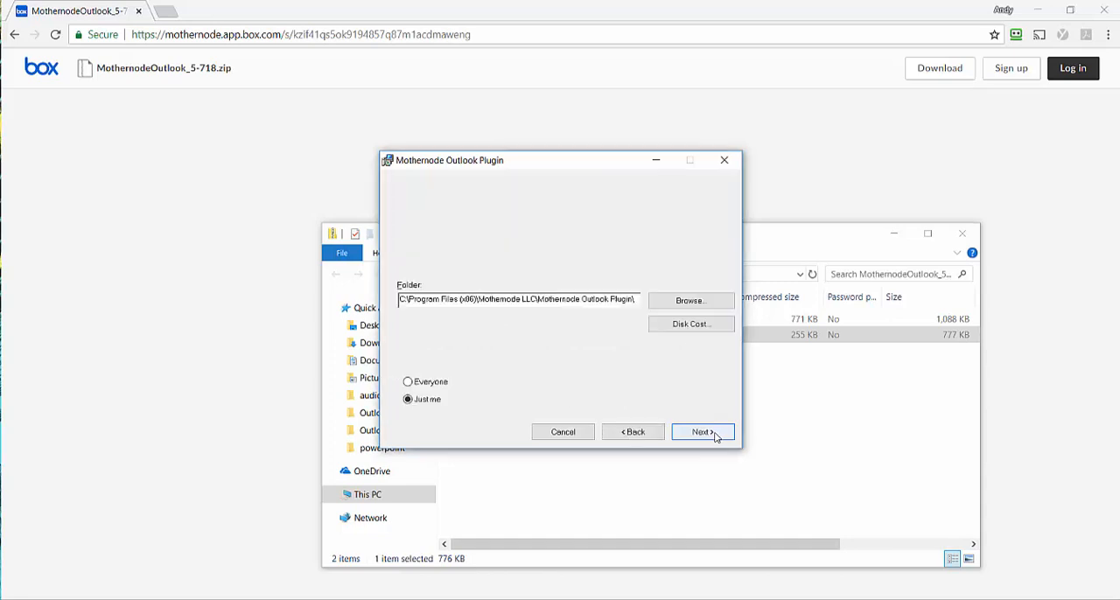
pyautogui.click(407, 383)
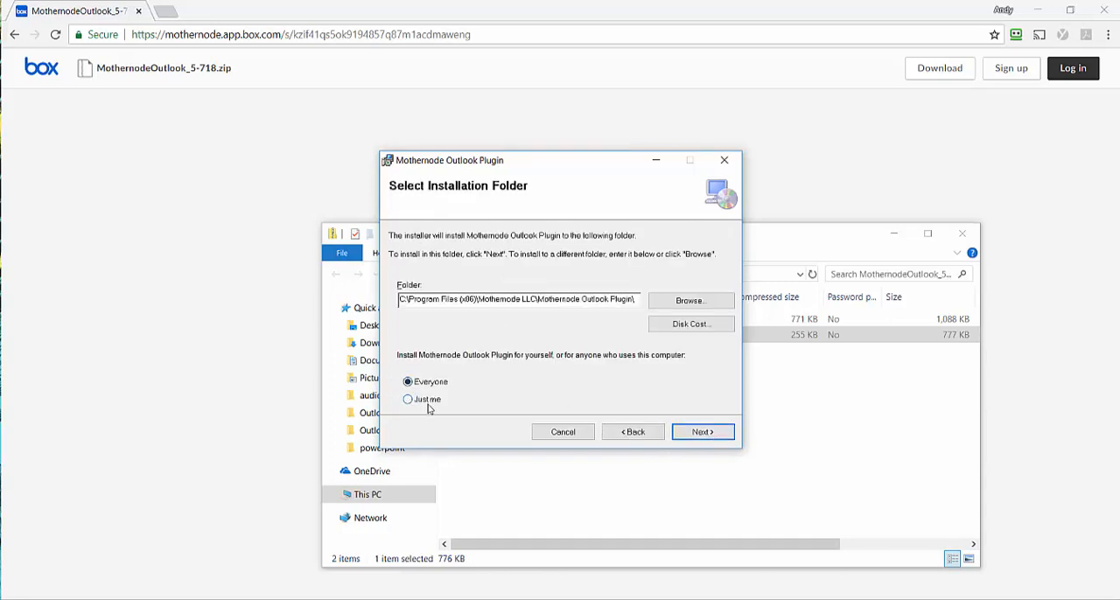
pyautogui.click(710, 437)
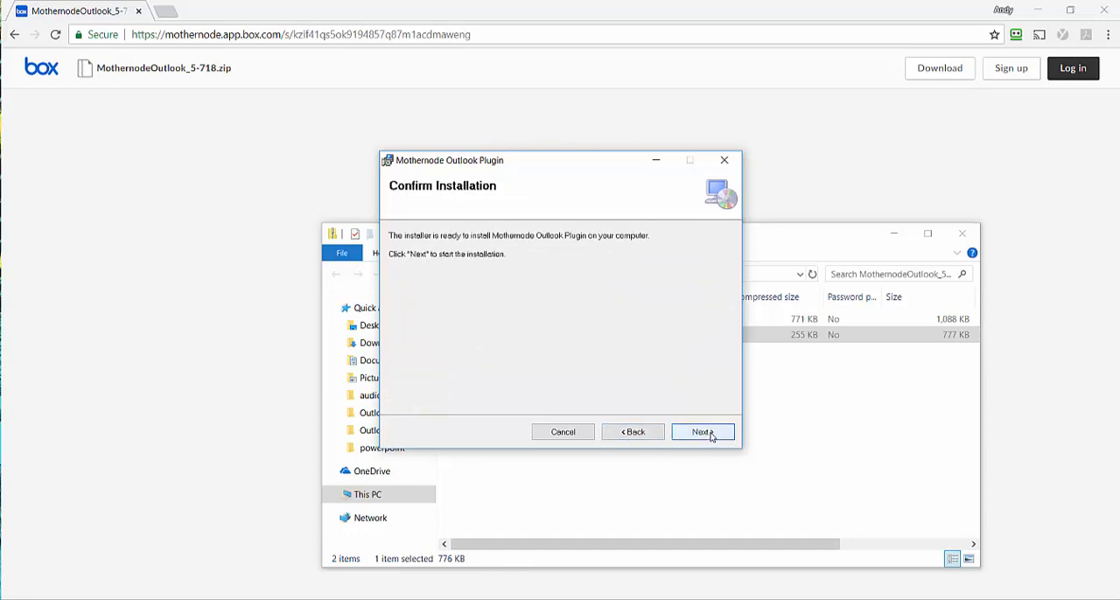
pyautogui.click(702, 433)
pyautogui.click(709, 435)
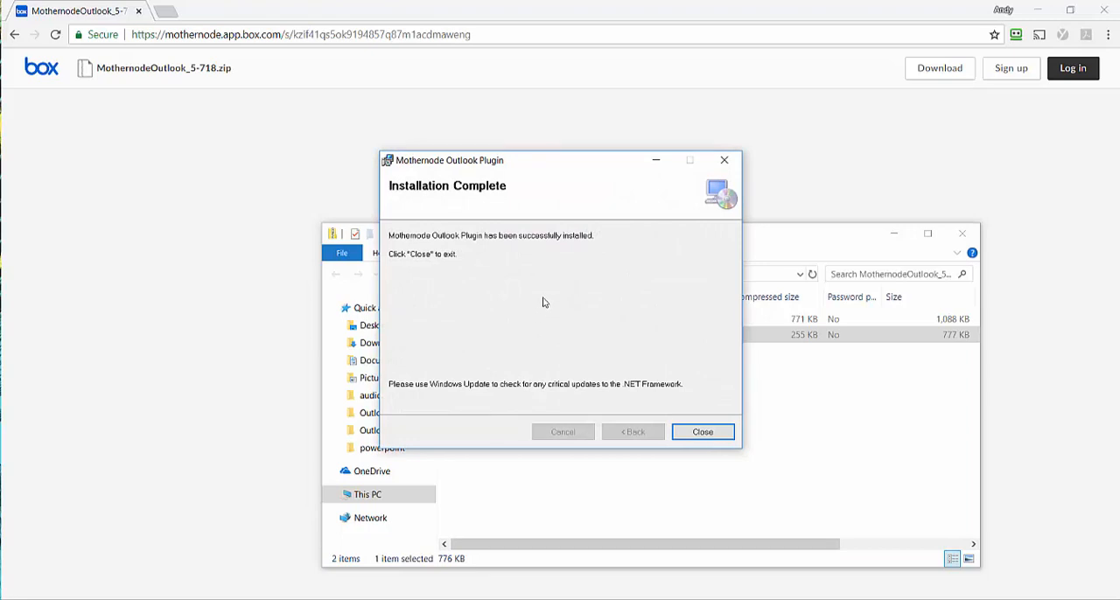
pyautogui.click(704, 432)
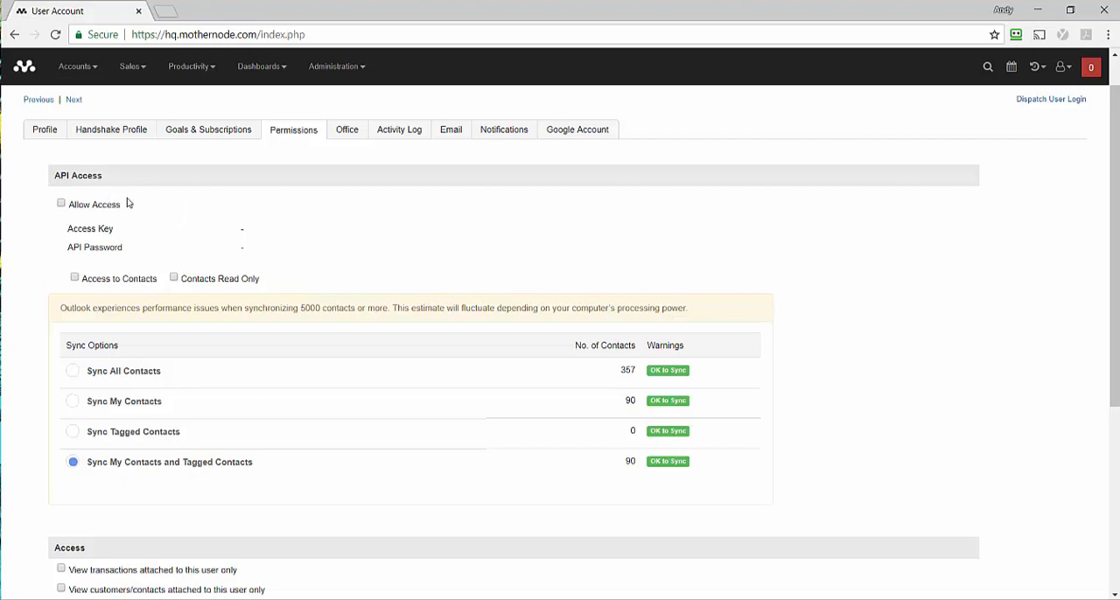
# Step: Allow API access with access to contacts in the Mothernode user account's permissions and save the account
pyautogui.click(61, 206)
pyautogui.click(75, 278)
pyautogui.scroll(-1, 1095, 374)
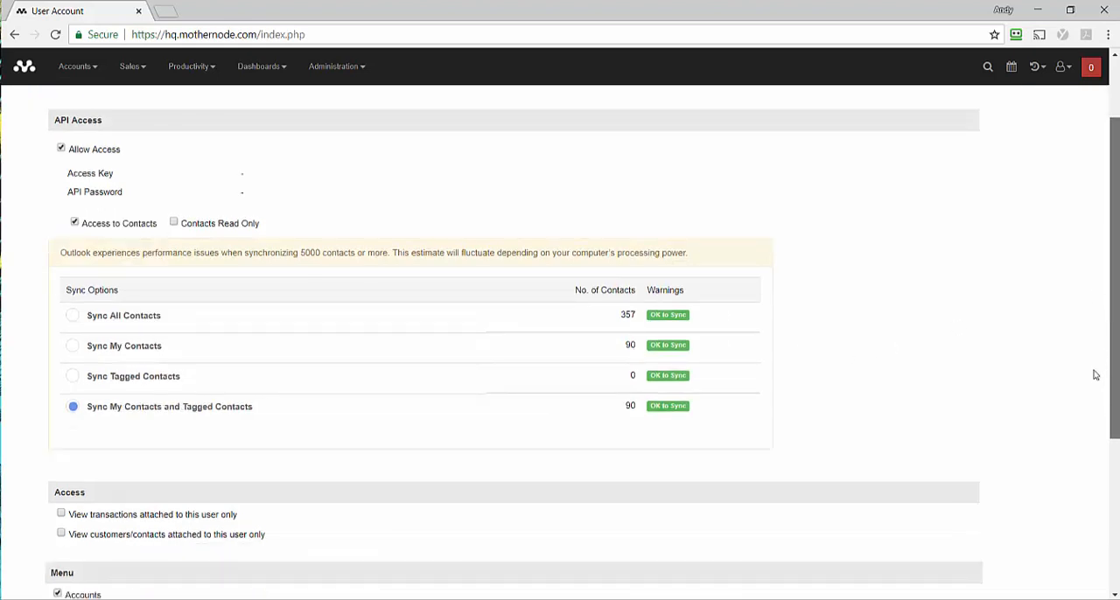
pyautogui.scroll(-3, 1093, 394)
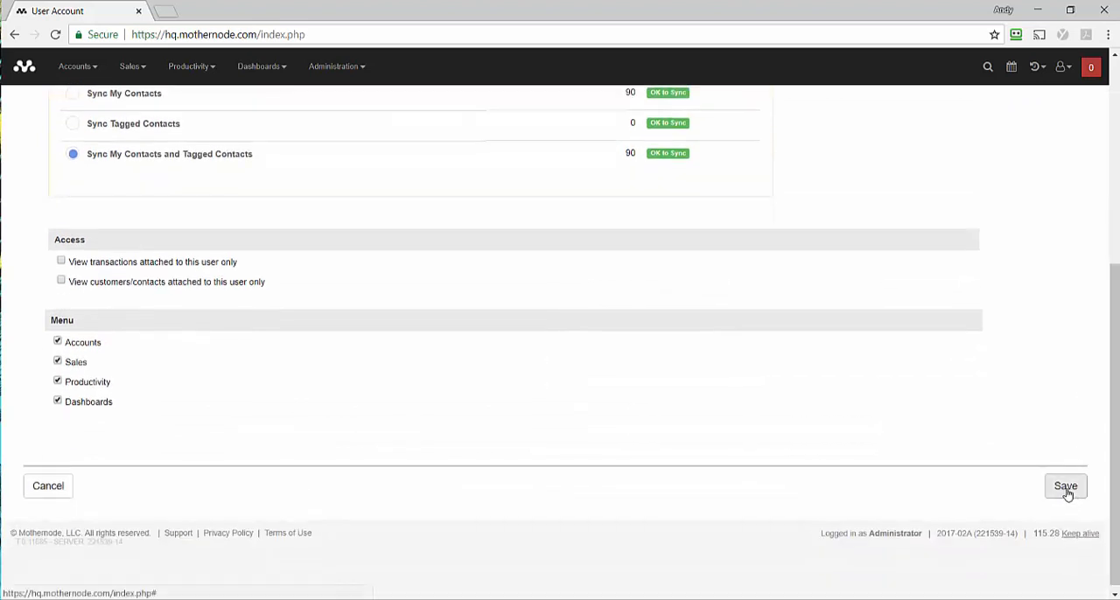
pyautogui.click(1066, 488)
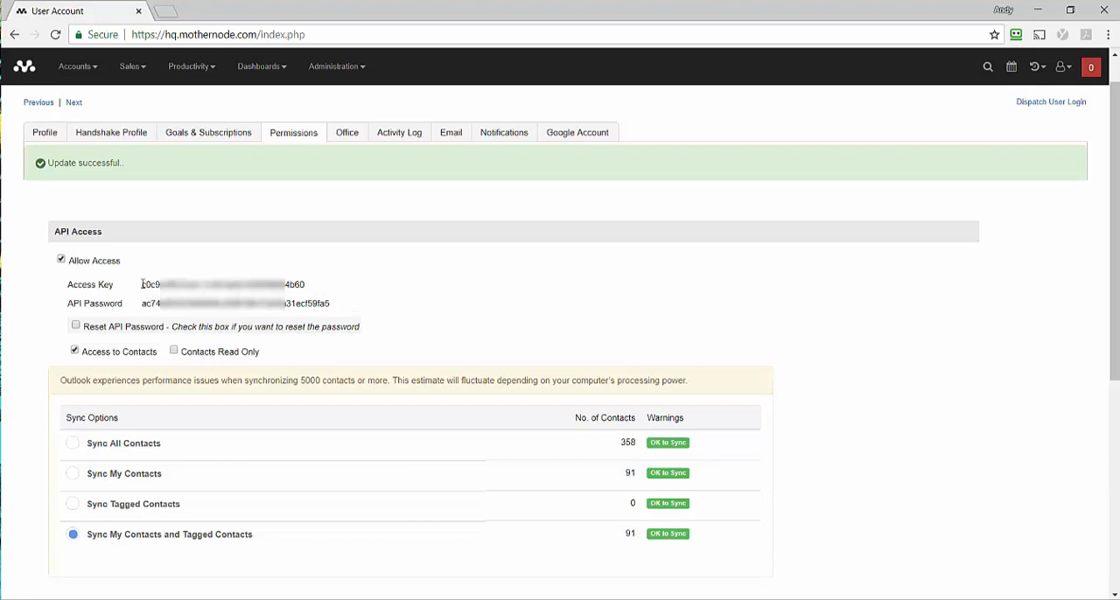
pyautogui.moveTo(143, 284); pyautogui.dragTo(326, 286)
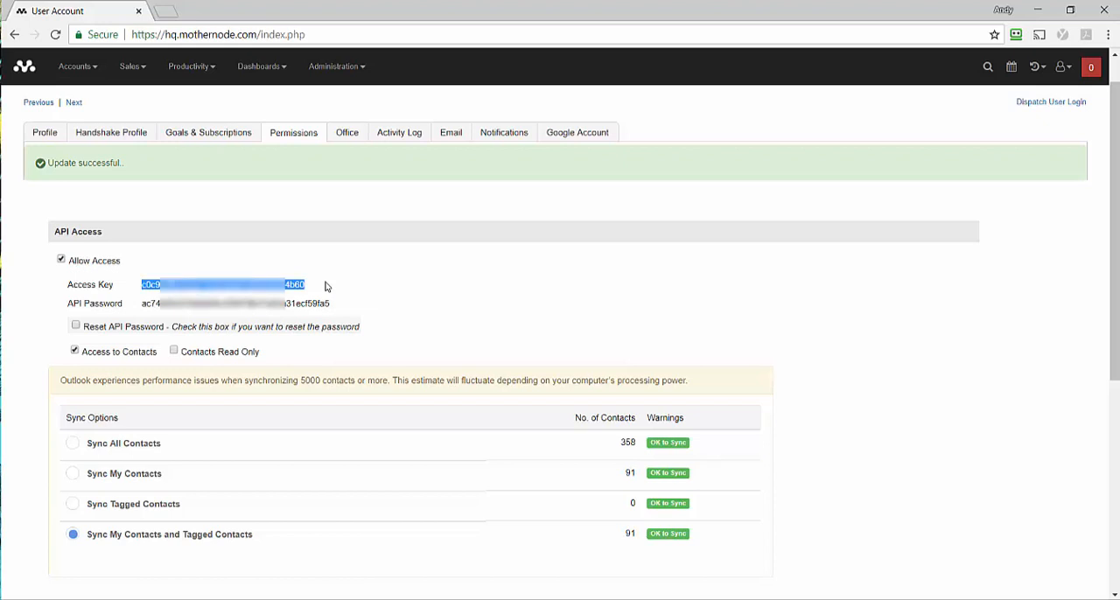
pyautogui.click(325, 287)
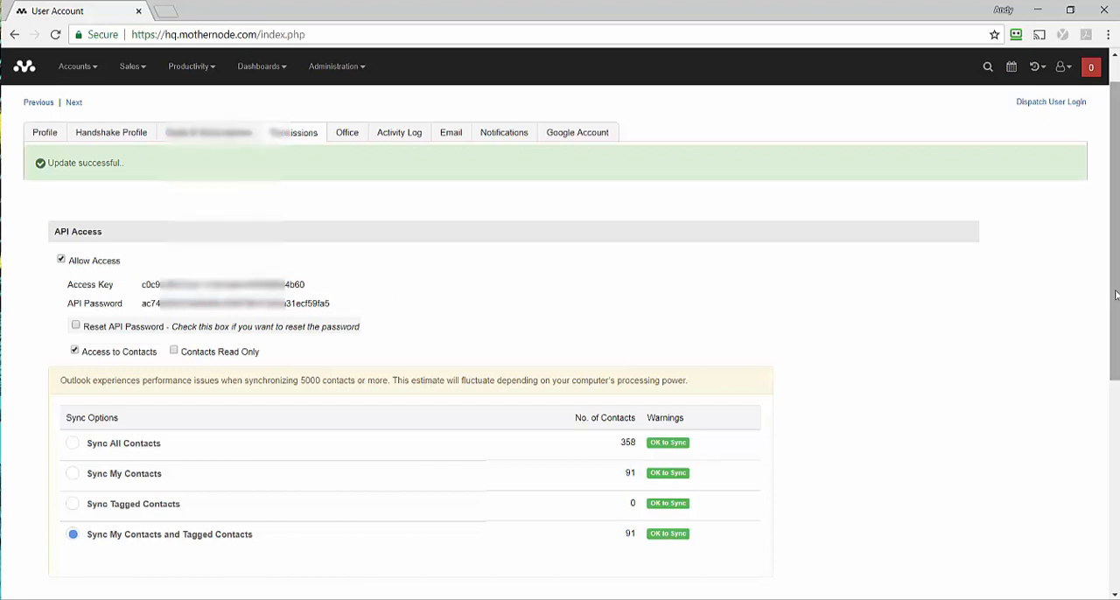
pyautogui.scroll(-1, 1113, 371)
pyautogui.scroll(-1, 1113, 371)
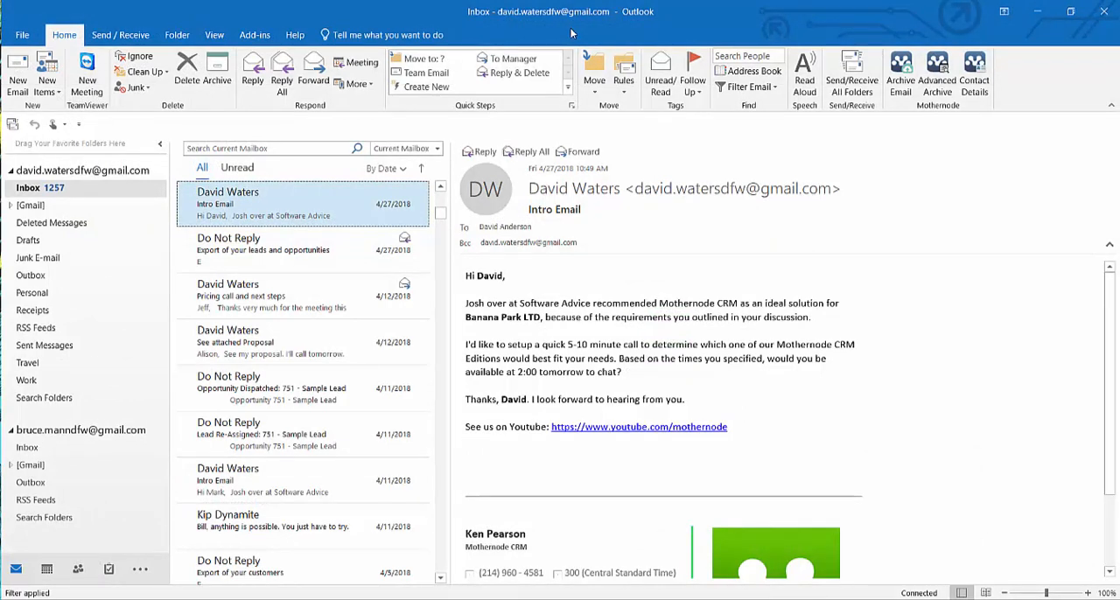
# Step: In Outlook, open the Mothernode add-in settings and paste the account's e-mail address into the Email field
pyautogui.click(254, 36)
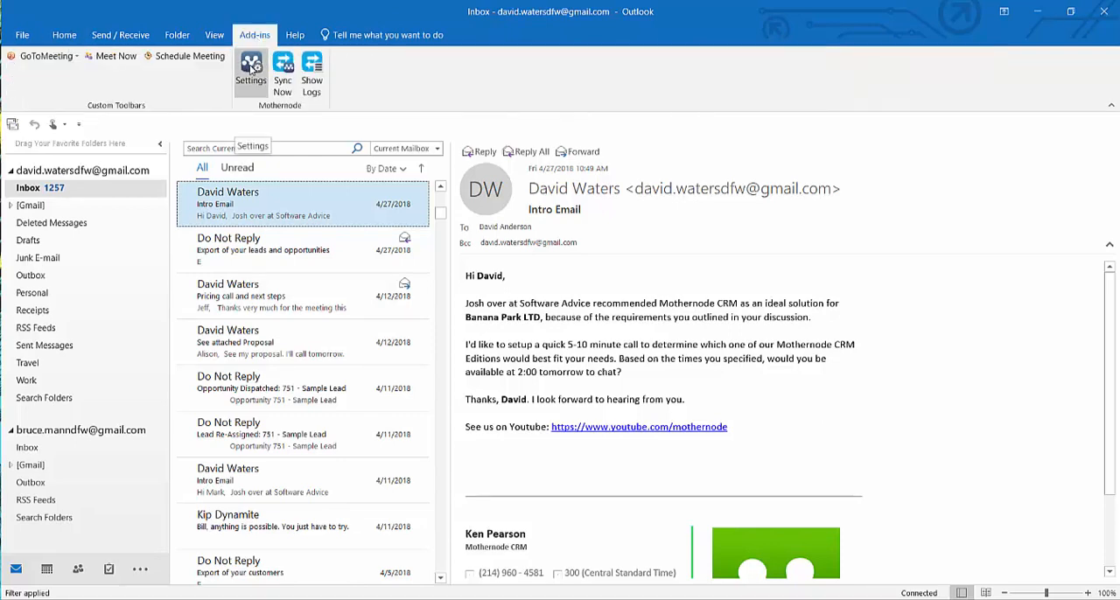
pyautogui.click(251, 68)
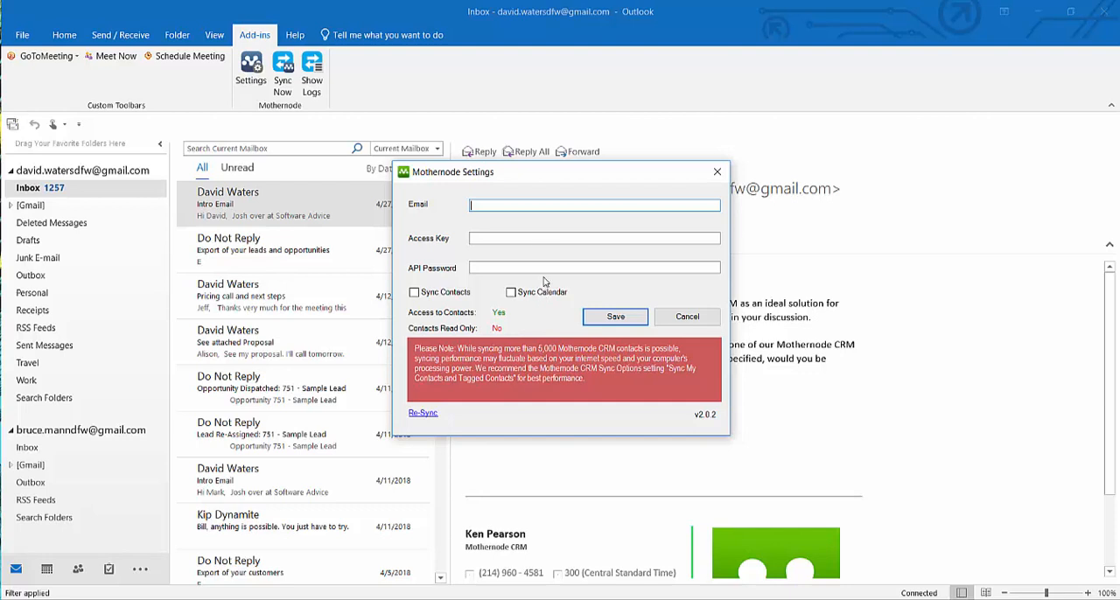
pyautogui.rightClick(517, 207)
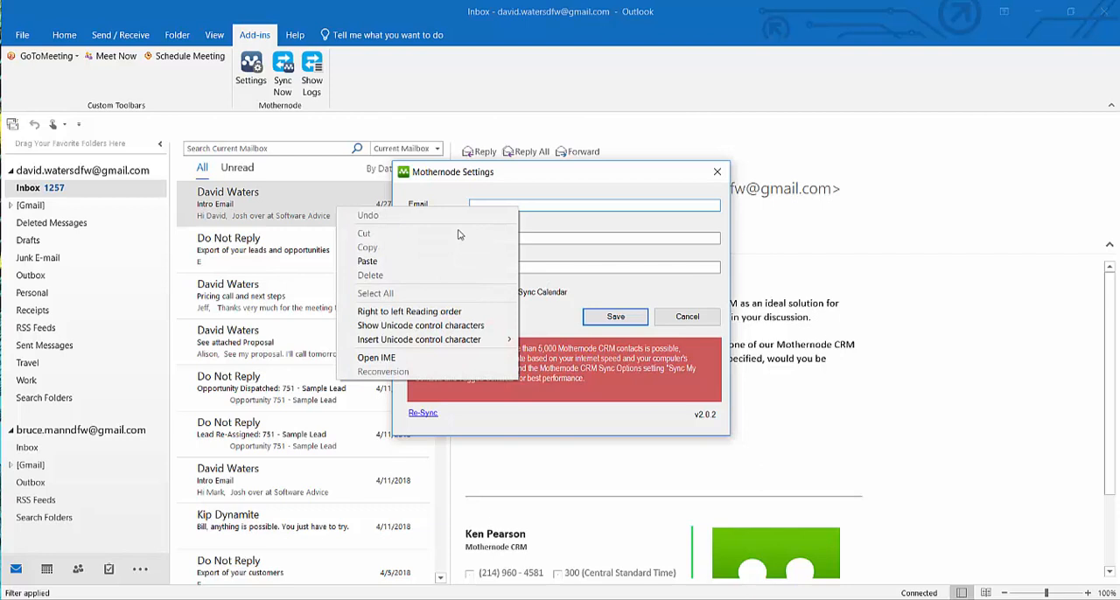
pyautogui.click(367, 261)
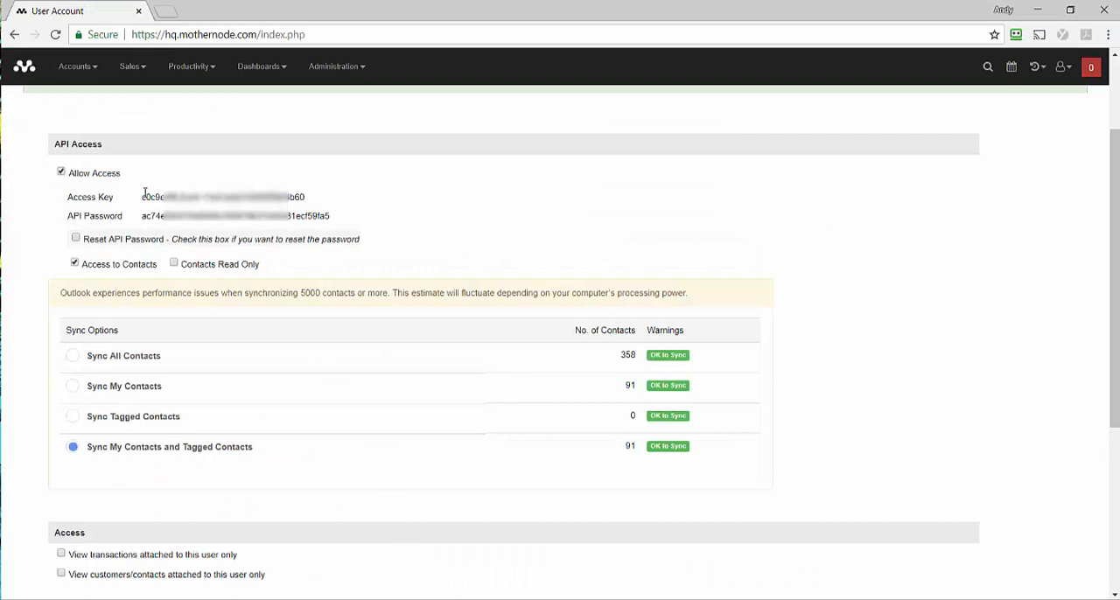
# Step: Copy the access key from the Mothernode user account in Chrome and paste it into the Access Key field of Outlook's Mothernode settings
pyautogui.moveTo(144, 197); pyautogui.dragTo(303, 199)
pyautogui.rightClick(303, 200)
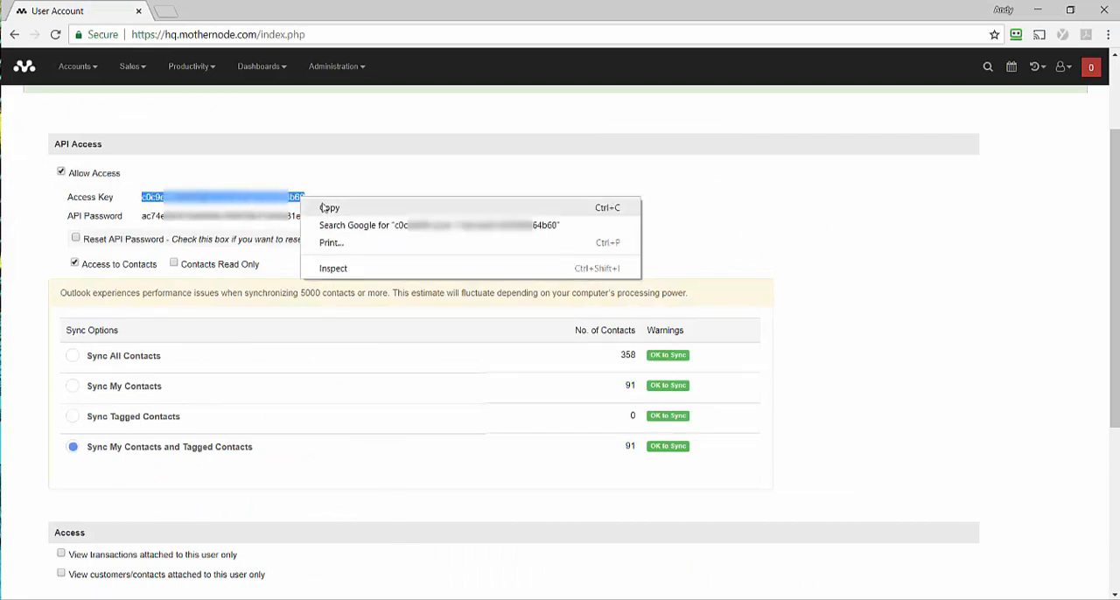
pyautogui.click(326, 207)
pyautogui.click(450, 599)
pyautogui.click(502, 584)
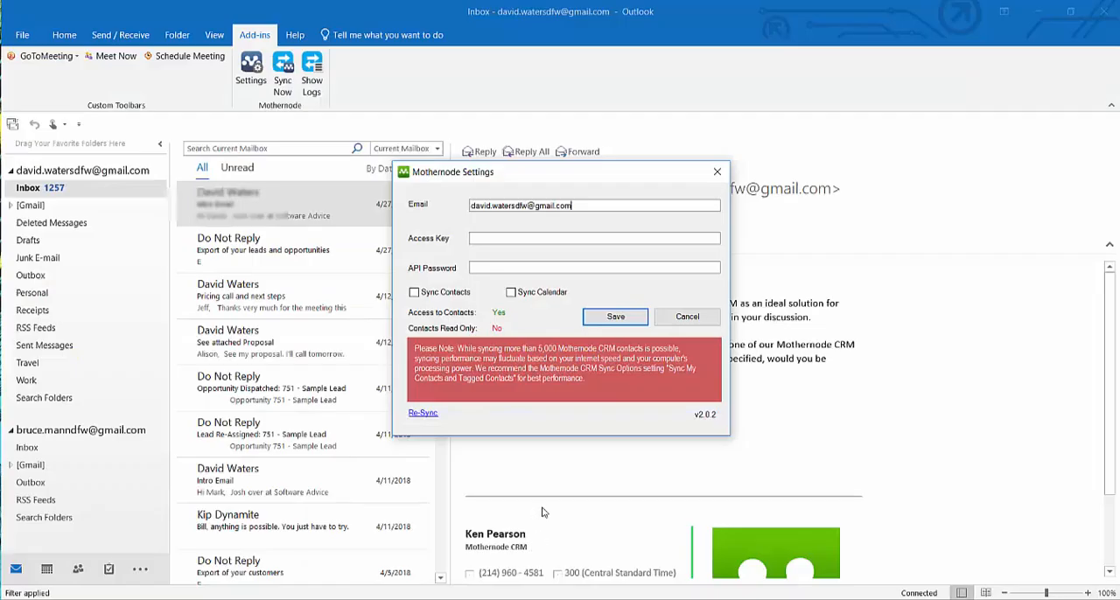
pyautogui.rightClick(503, 238)
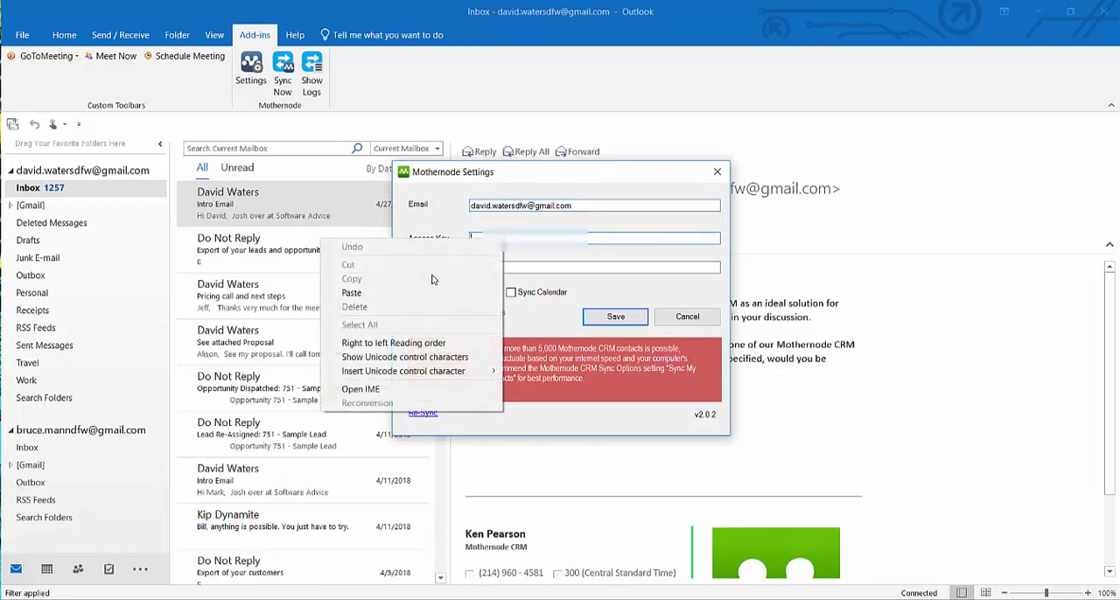
pyautogui.click(353, 292)
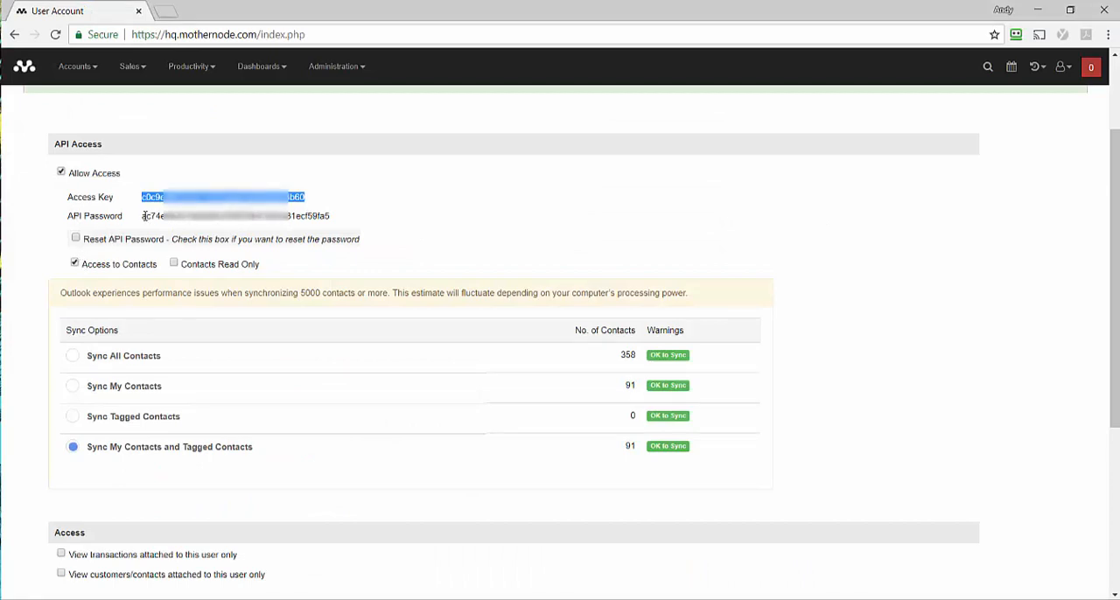
# Step: Copy the API password from the Mothernode user account in Chrome and paste it into the API Password field of Outlook's Mothernode settings
pyautogui.moveTo(142, 216); pyautogui.dragTo(350, 220)
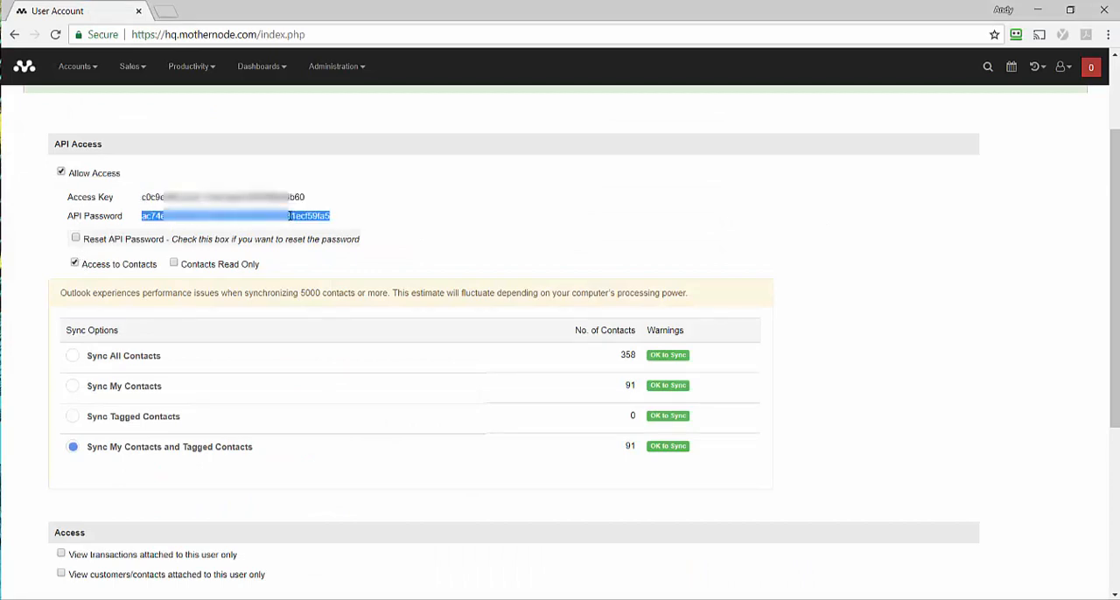
pyautogui.rightClick(288, 216)
pyautogui.click(347, 225)
pyautogui.moveTo(448, 599)
pyautogui.click(523, 564)
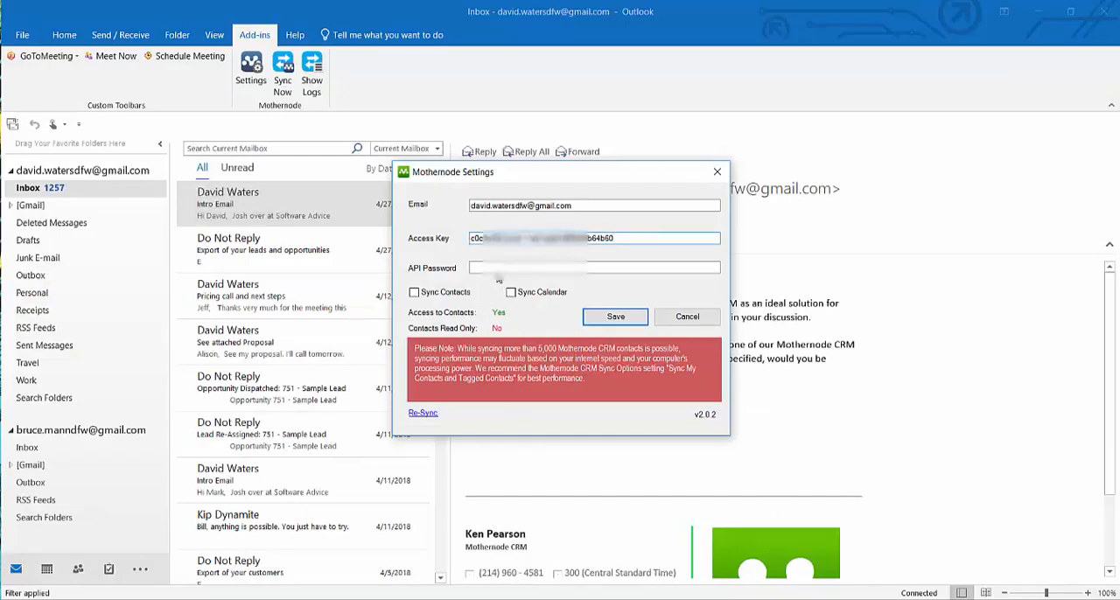
pyautogui.click(497, 269)
pyautogui.rightClick(494, 269)
pyautogui.click(360, 322)
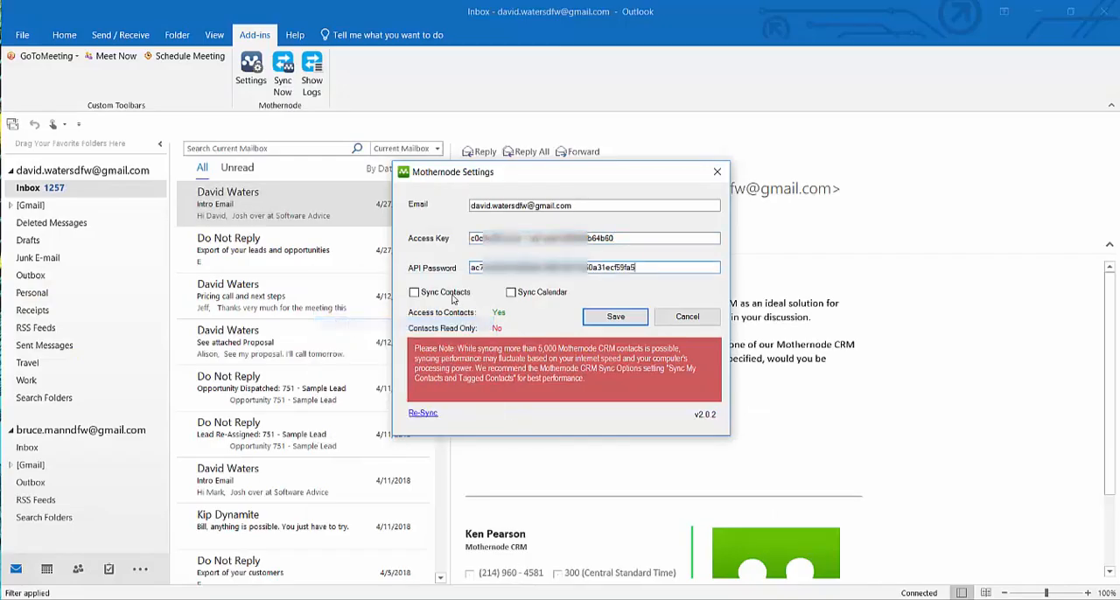
# Step: Enable Sync Contacts and Sync Calendar in the Mothernode settings, save them and acknowledge the message
pyautogui.click(414, 294)
pyautogui.click(512, 294)
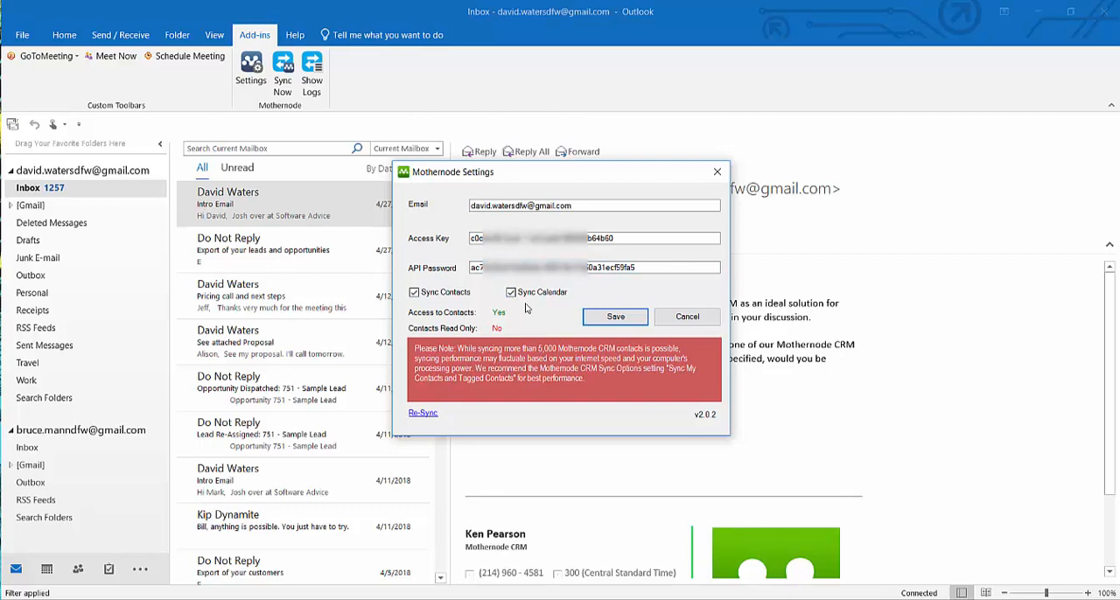
pyautogui.click(623, 321)
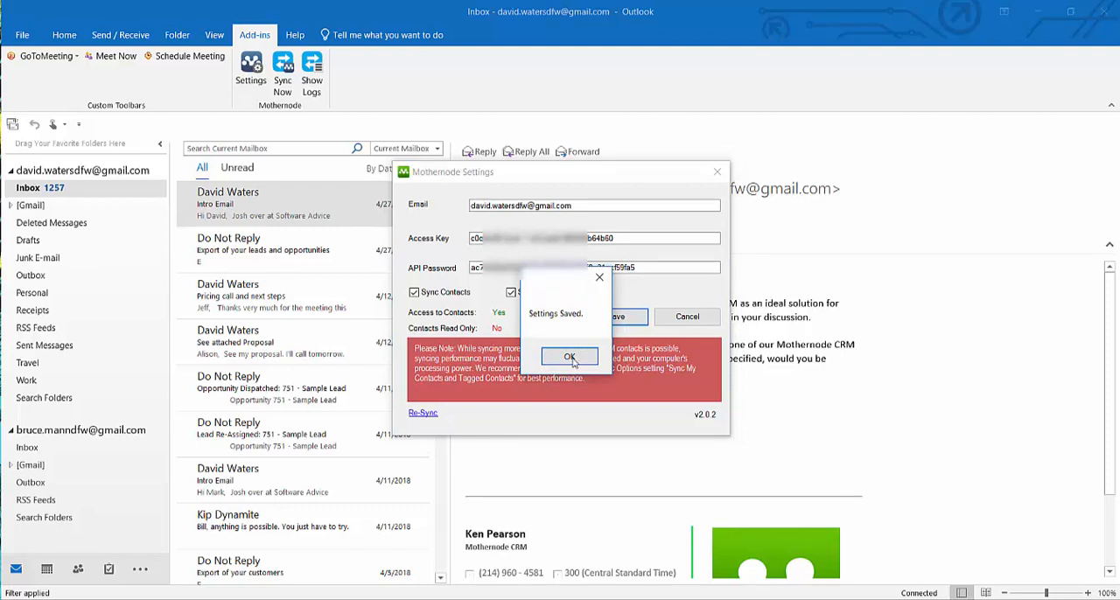
pyautogui.click(569, 357)
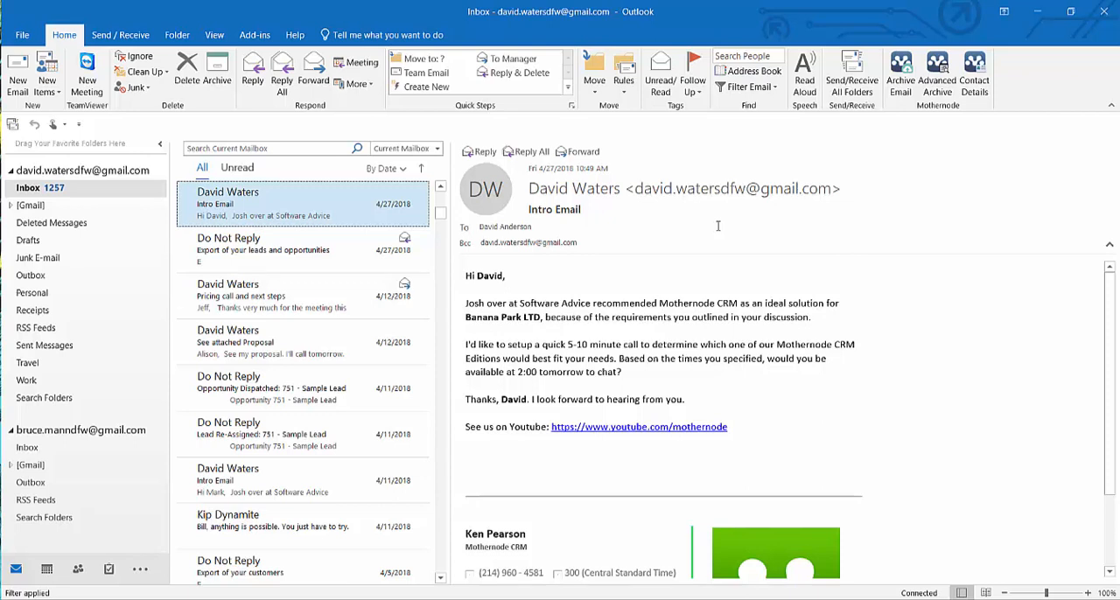
# Step: View the Mothernode Events calendar for July 2018 and switch to the contacts
pyautogui.click(46, 570)
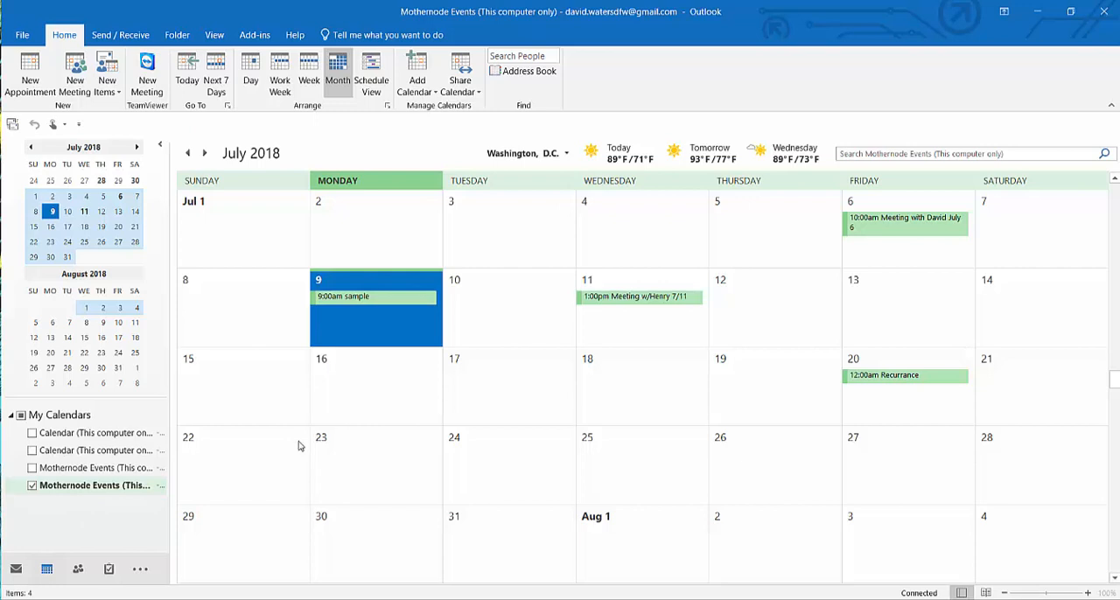
pyautogui.click(78, 570)
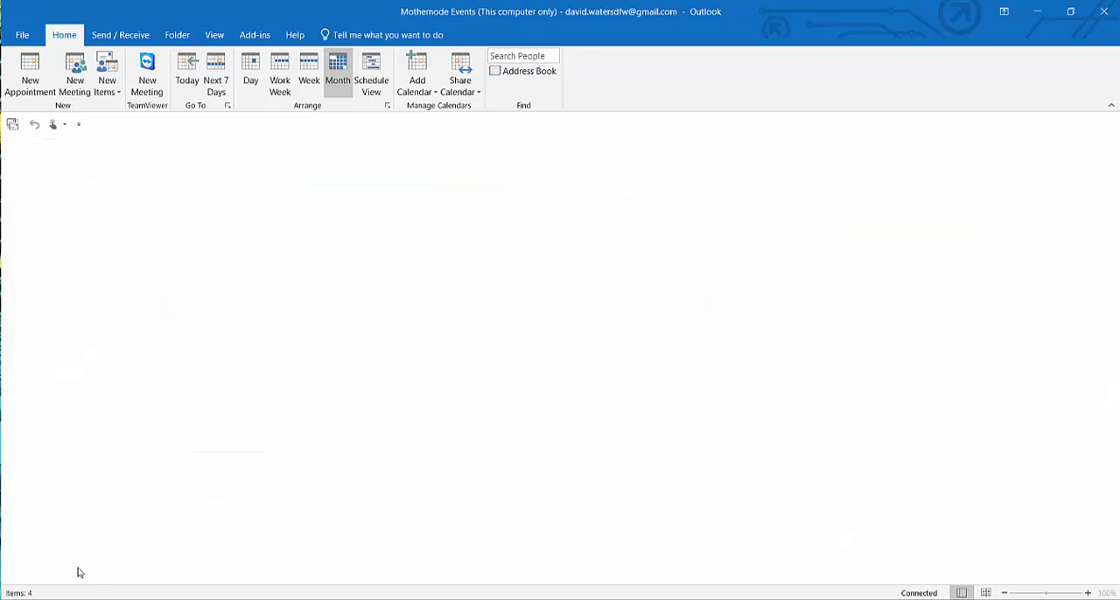